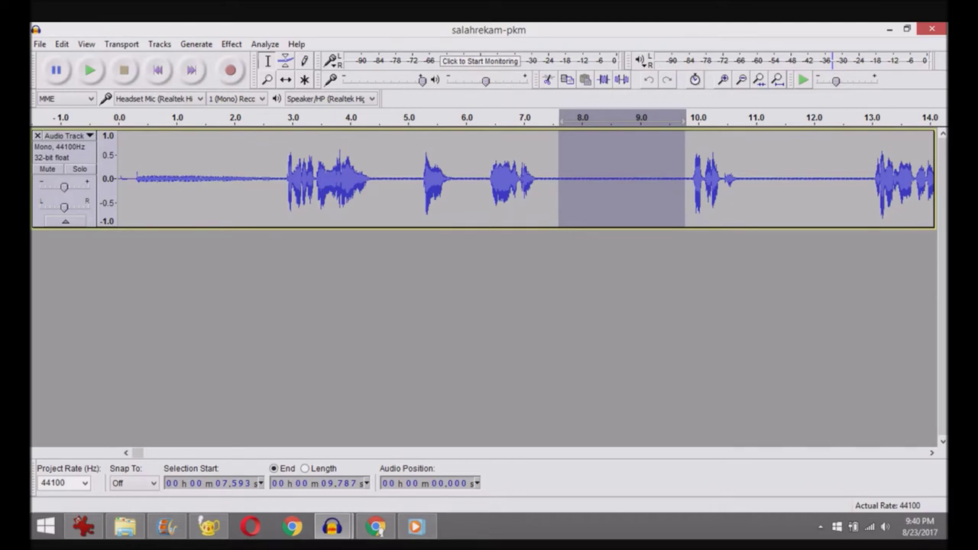
Step: Switch to the untitled project holding the room-tone recording and play it from about 0.8 s to check its level
mouse_move(331, 527)
click(405, 459)
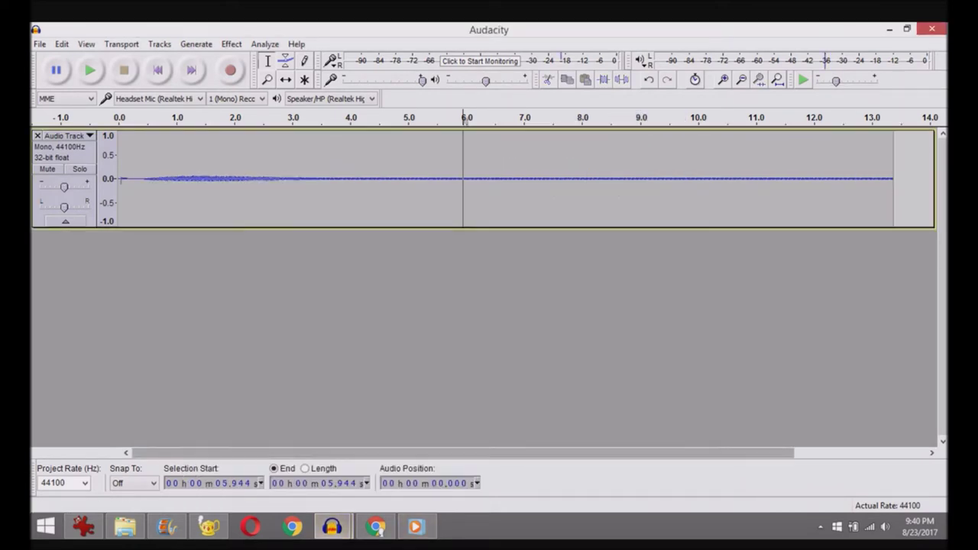
click(305, 178)
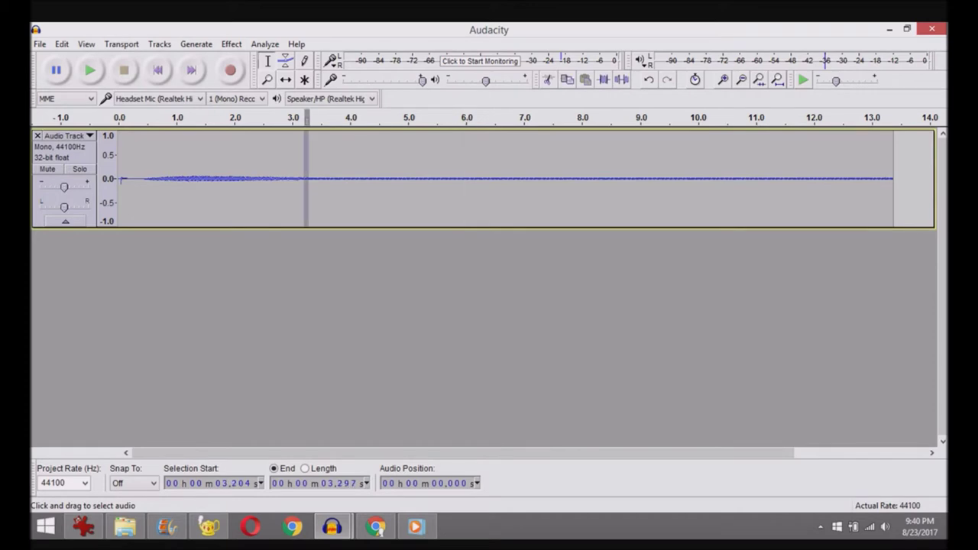
click(167, 178)
key(space)
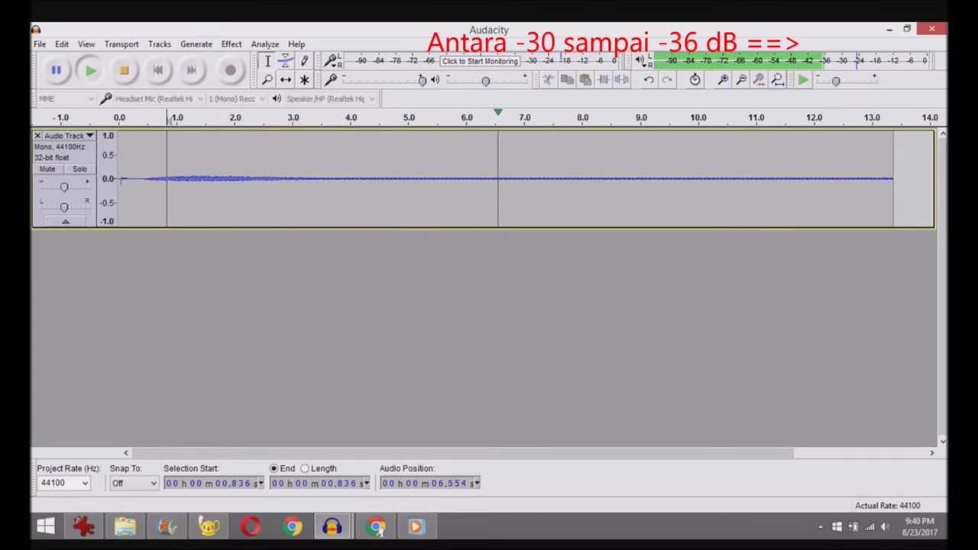
click(123, 70)
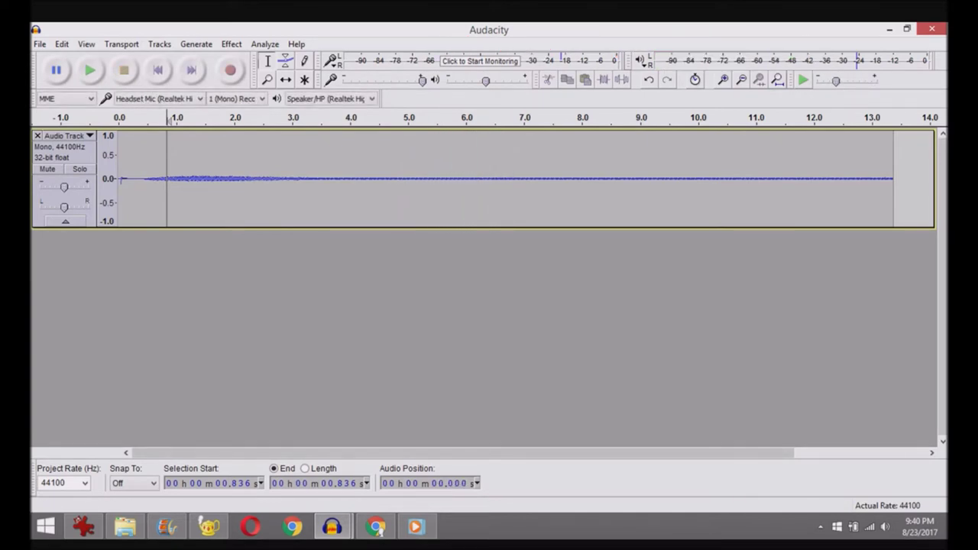
Step: Copy the entire room-tone recording from the untitled project and paste it into the salahrekam-pkm project as a second track
mouse_move(331, 527)
click(260, 452)
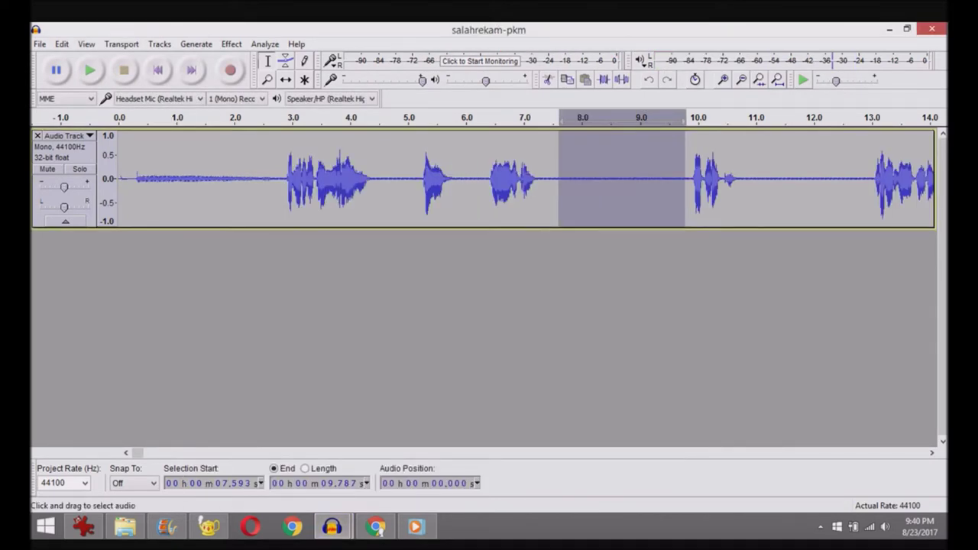
click(251, 184)
mouse_move(332, 526)
click(399, 454)
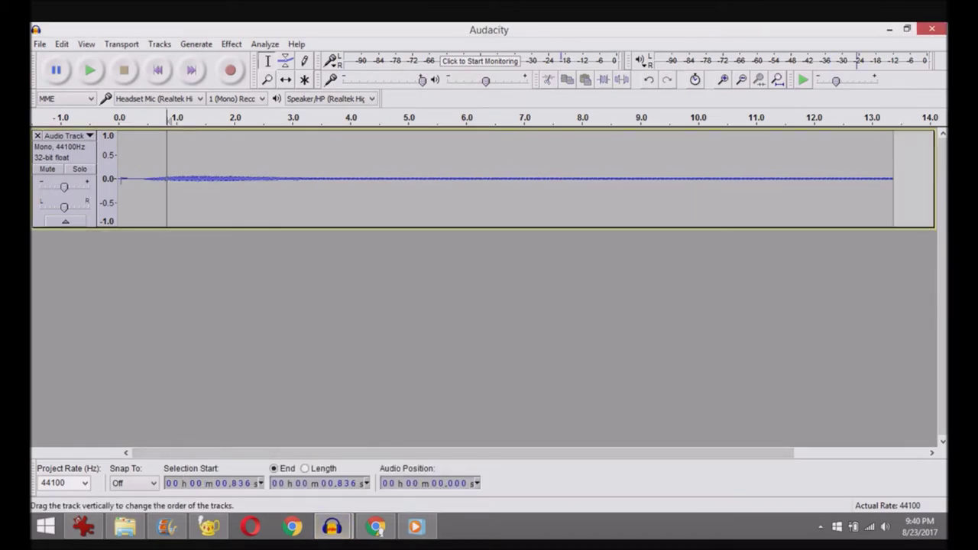
key(ctrl+a)
key(ctrl+c)
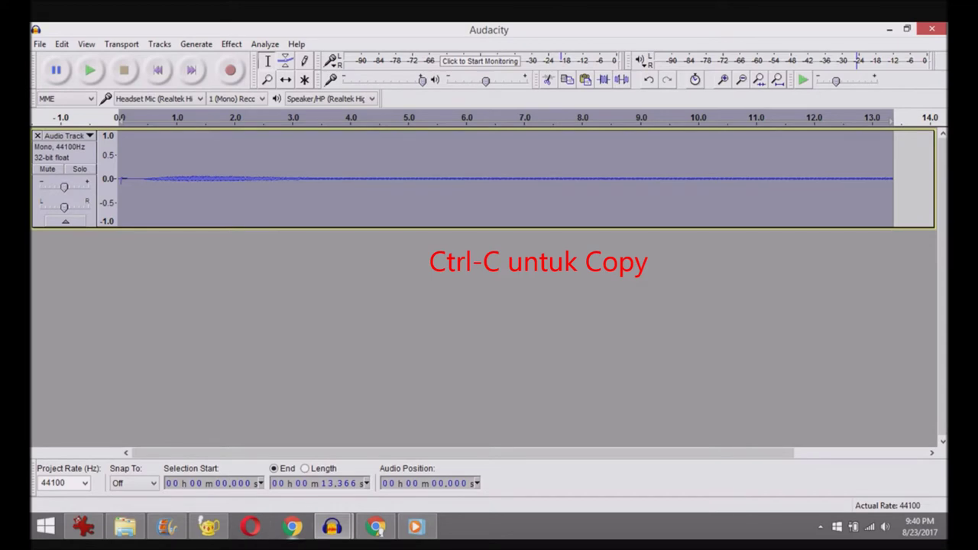
mouse_move(331, 526)
click(260, 451)
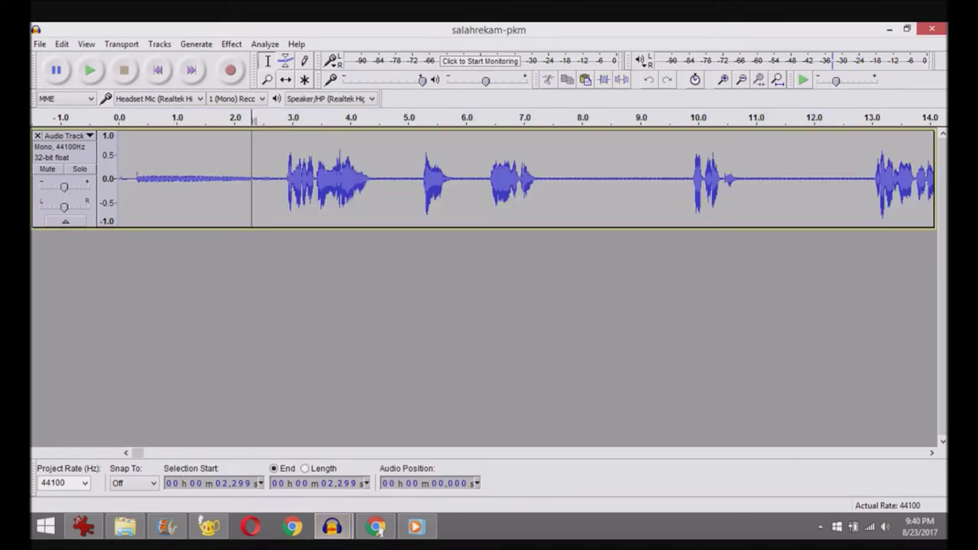
key(ctrl+v)
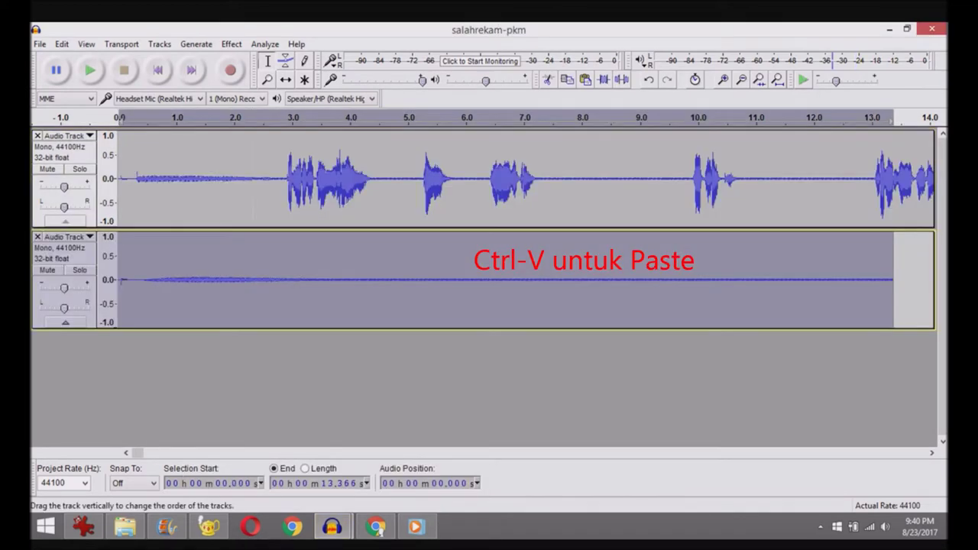
click(354, 279)
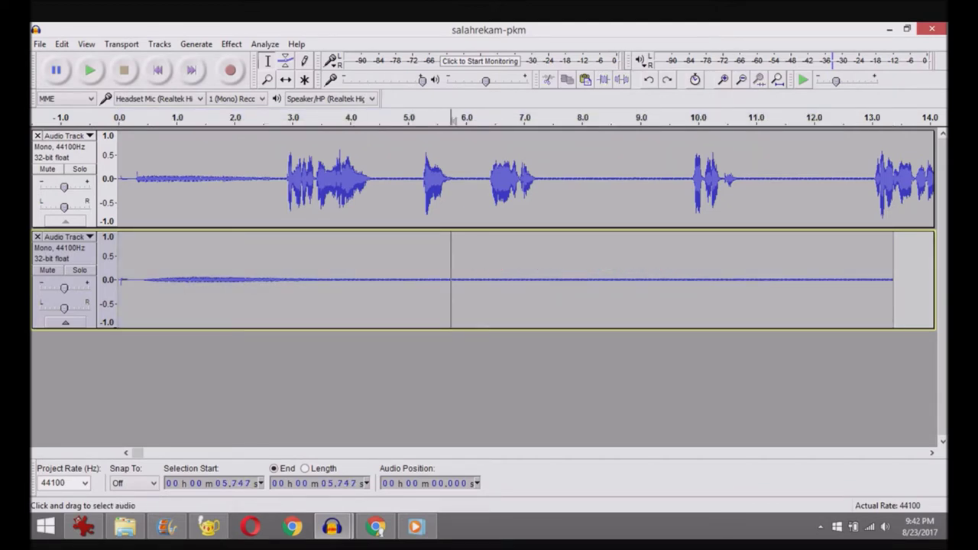
Step: Play both tracks together from about 0.6 s through the first spoken phrases
click(155, 178)
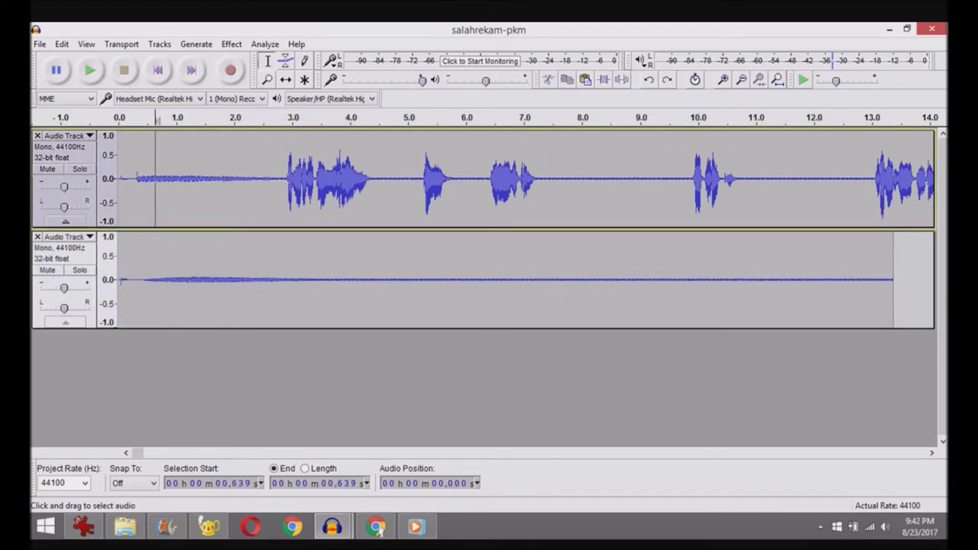
key(space)
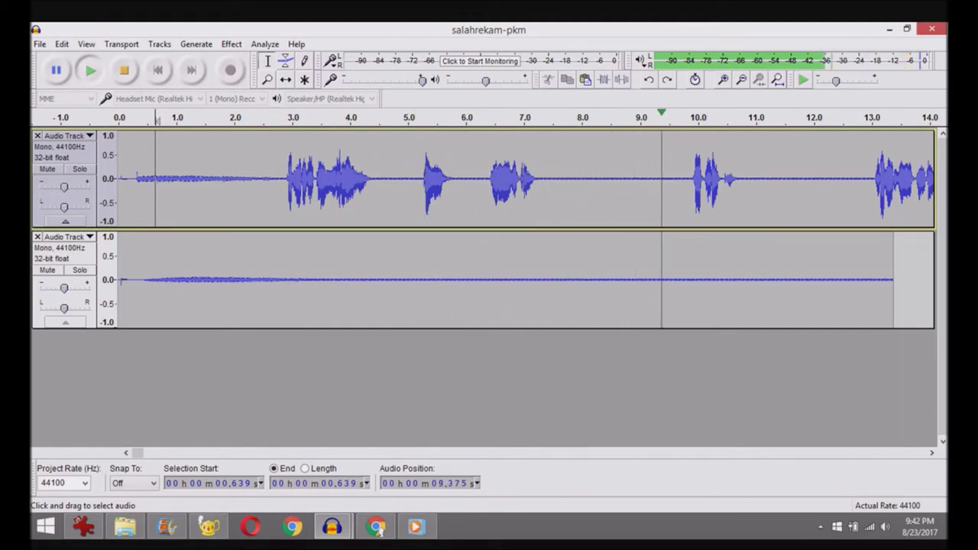
key(space)
Step: Listen to the room-tone track alone from about 1.3 s with the voice track temporarily muted
click(47, 169)
click(195, 279)
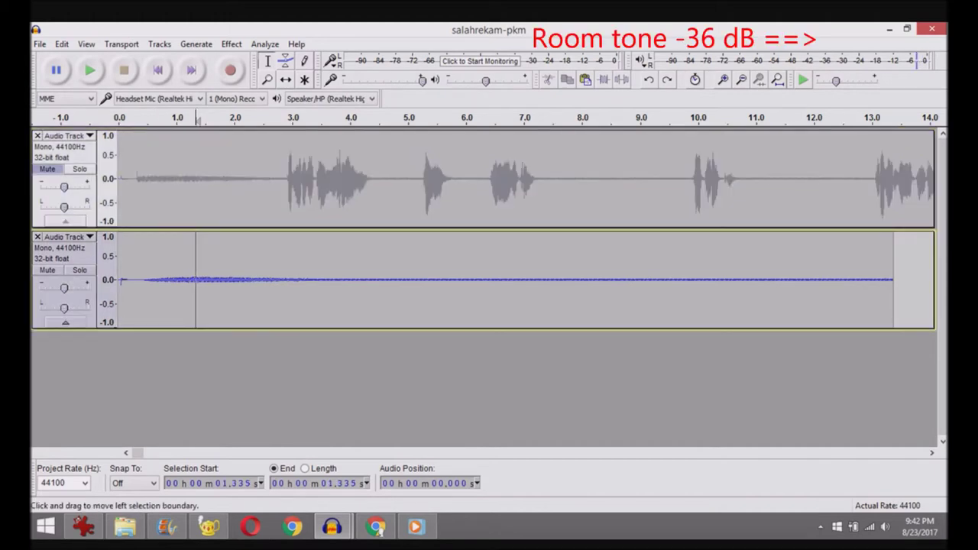
key(space)
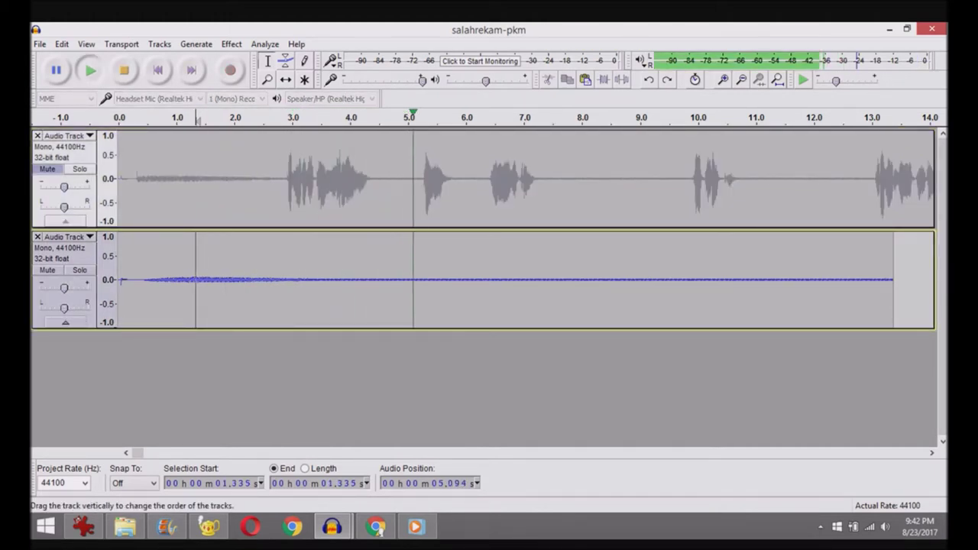
key(space)
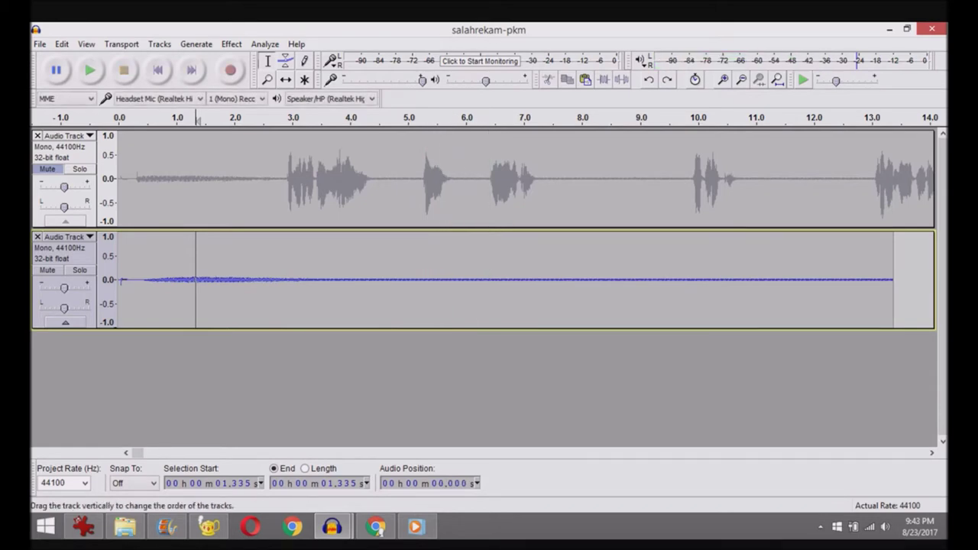
click(47, 169)
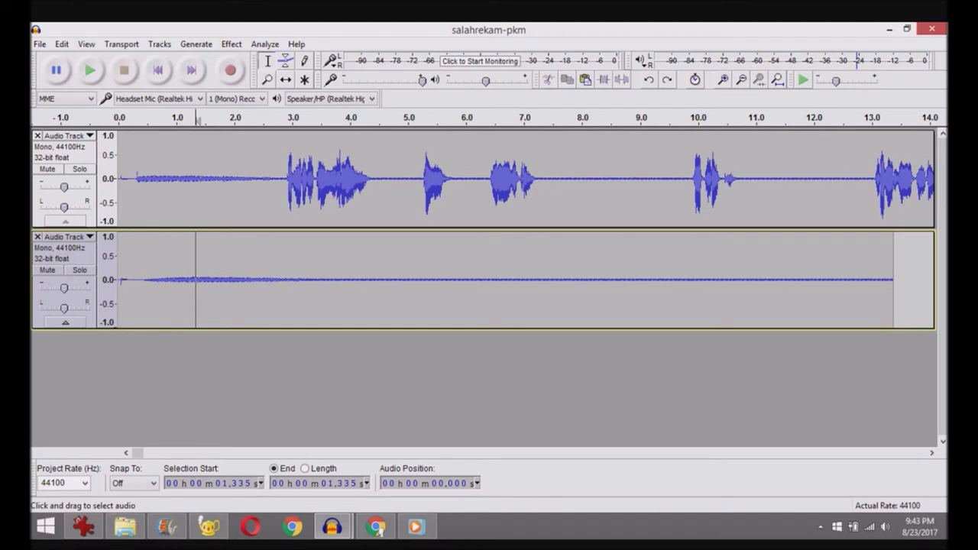
Step: Capture a noise profile with Noise Reduction from the room-tone track between about 0.6 s and 13.2 s
drag(155, 280, 885, 280)
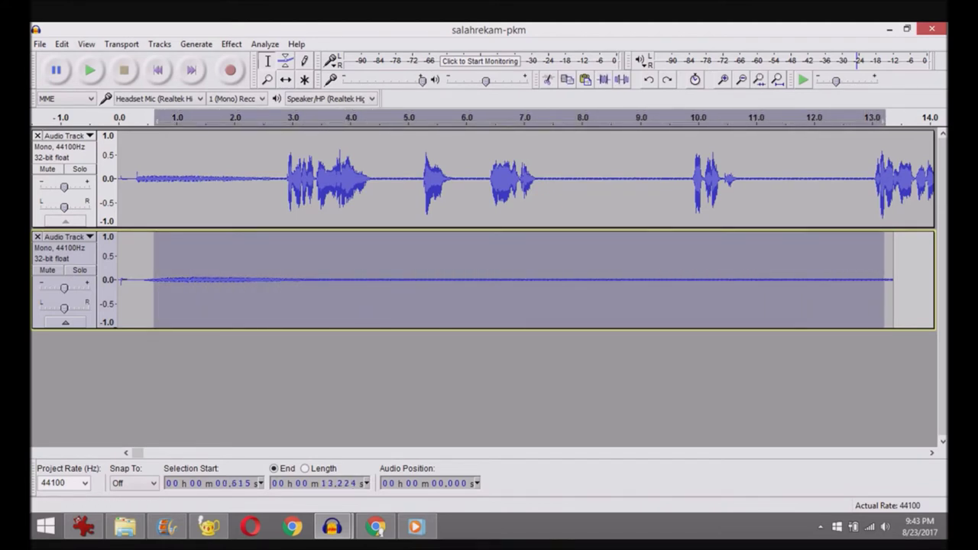
click(231, 44)
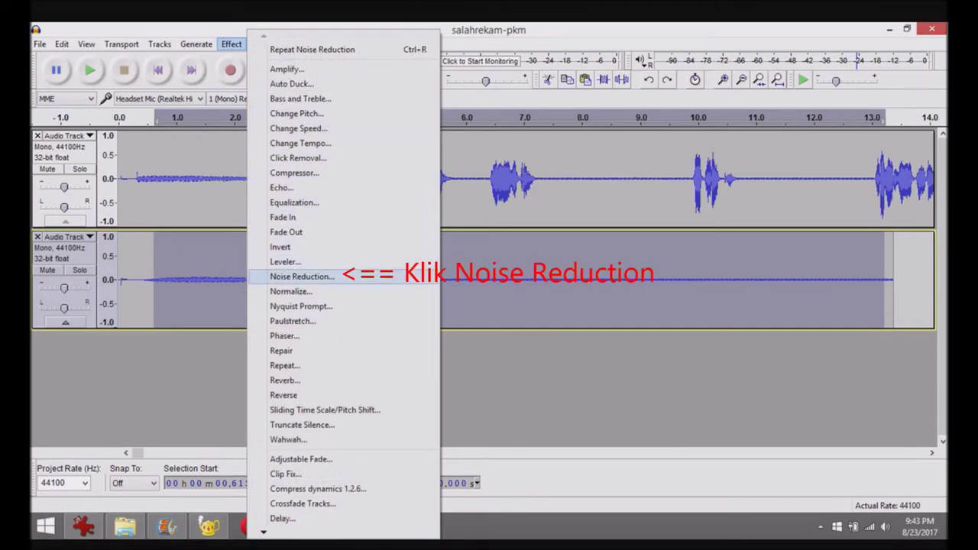
click(302, 276)
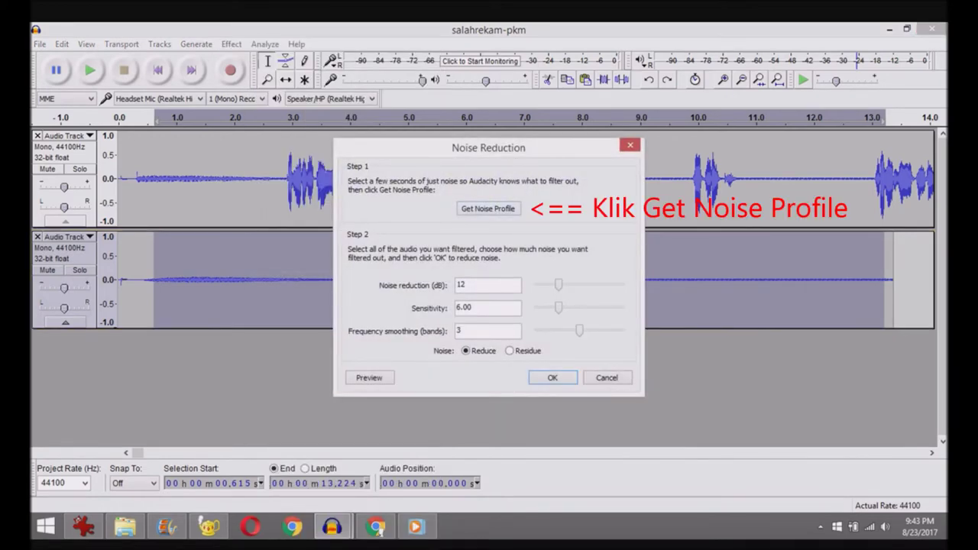
click(488, 207)
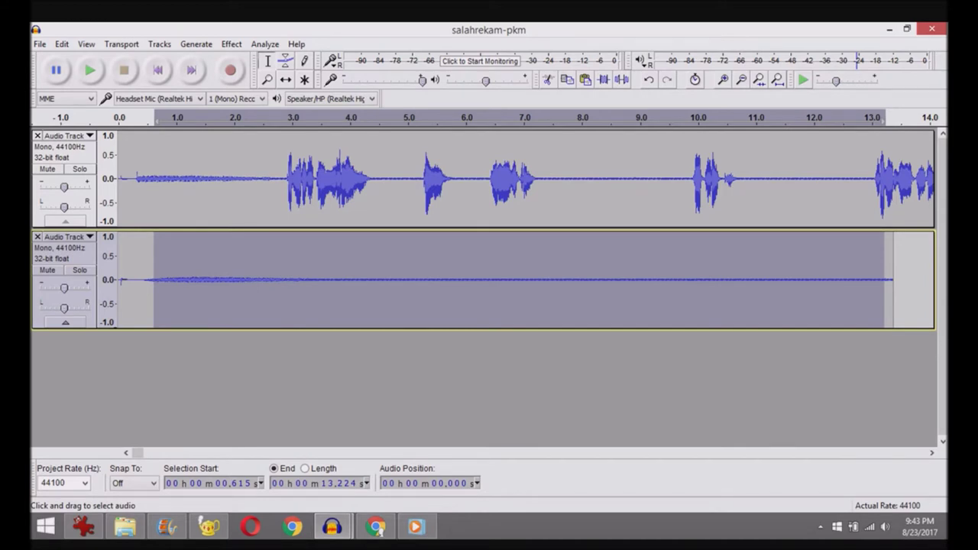
Step: Apply Noise Reduction to the entire voice track at 12 dB, sensitivity 6.00 and 3 frequency smoothing bands
click(152, 180)
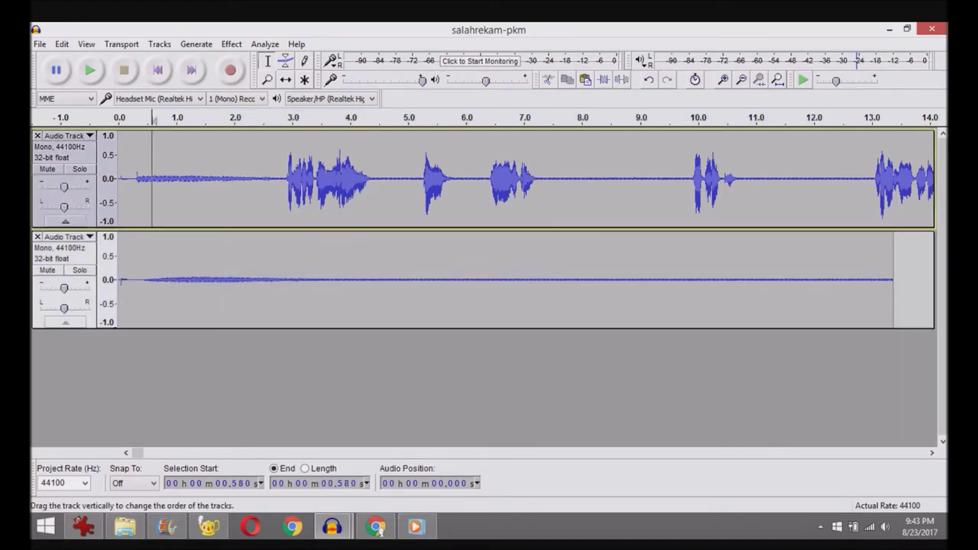
click(65, 156)
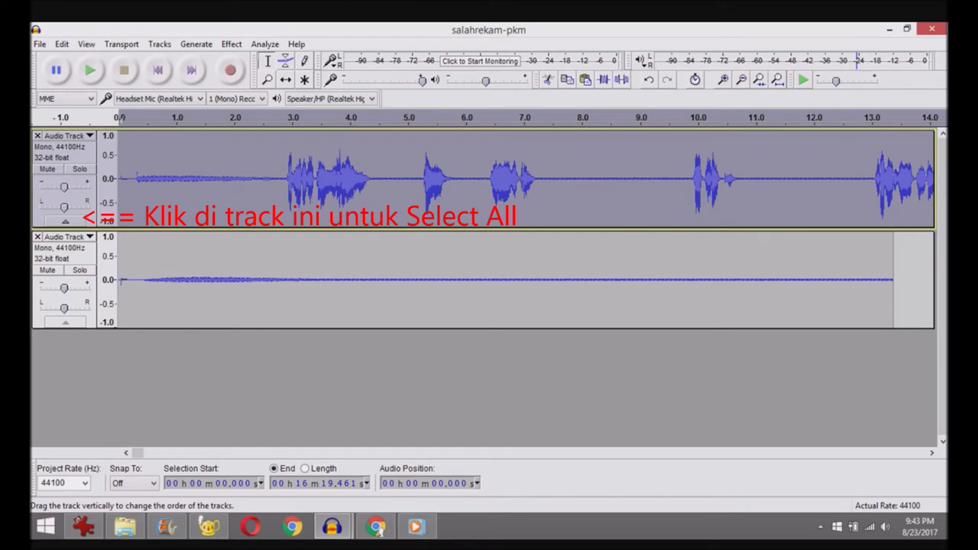
click(231, 44)
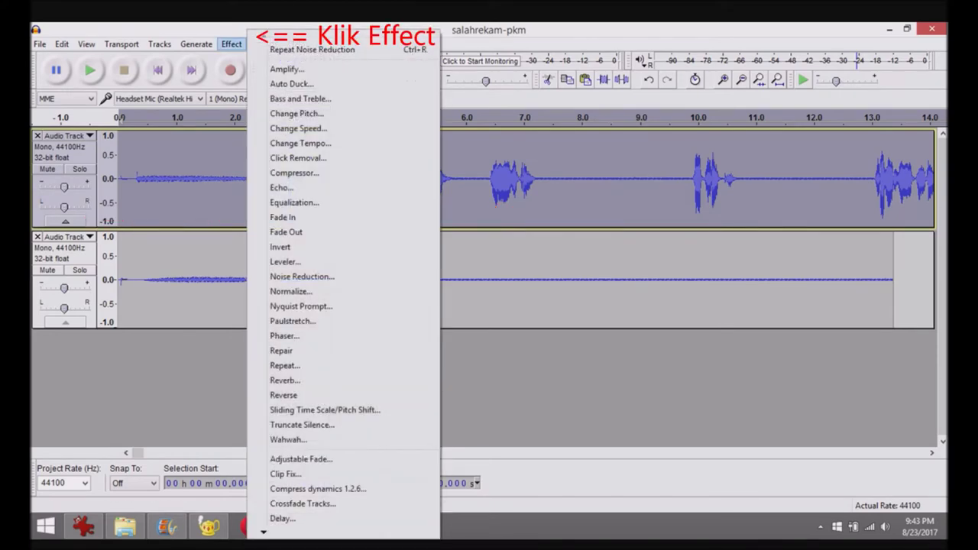
click(302, 276)
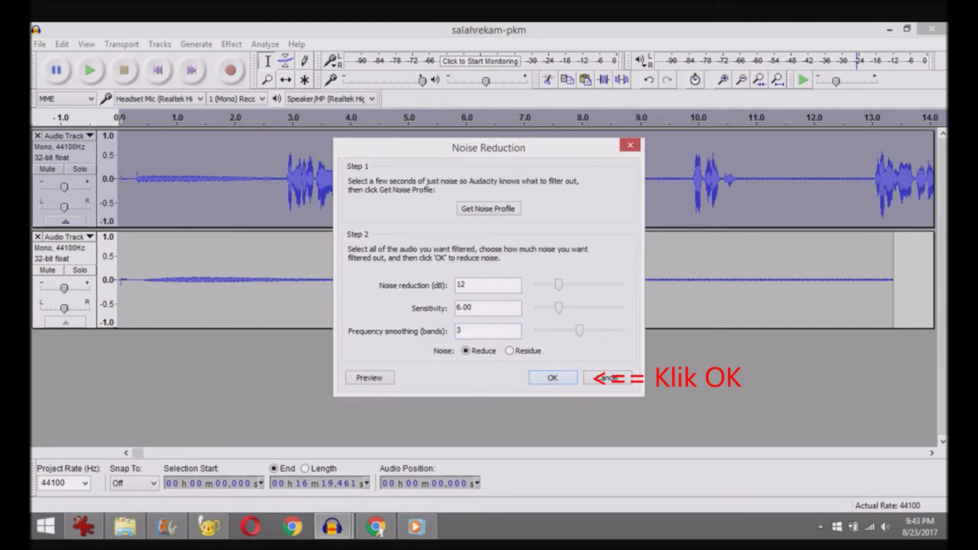
click(552, 377)
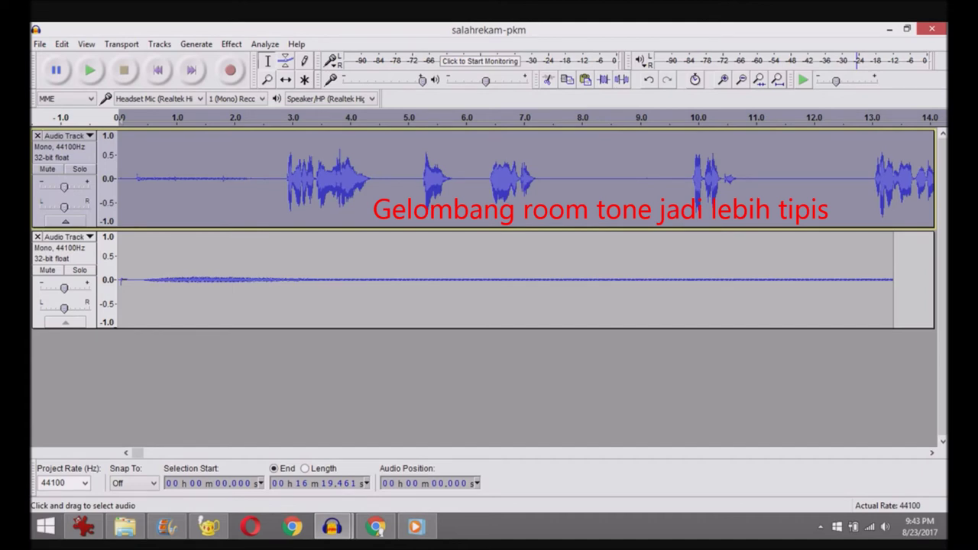
Step: Inspect the silent gap after 7.5 s in the voice track and mute the room-tone track
click(584, 180)
drag(552, 179, 651, 180)
click(174, 280)
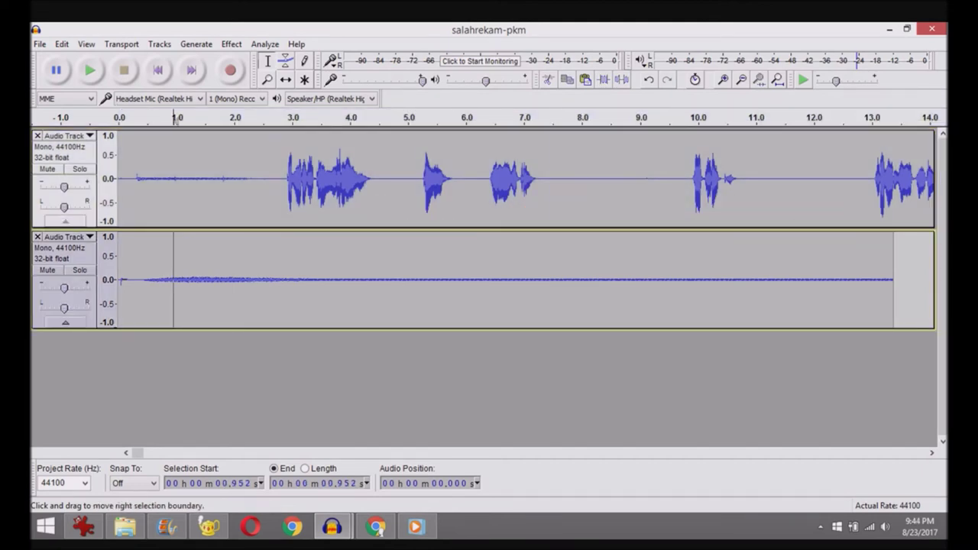
click(47, 270)
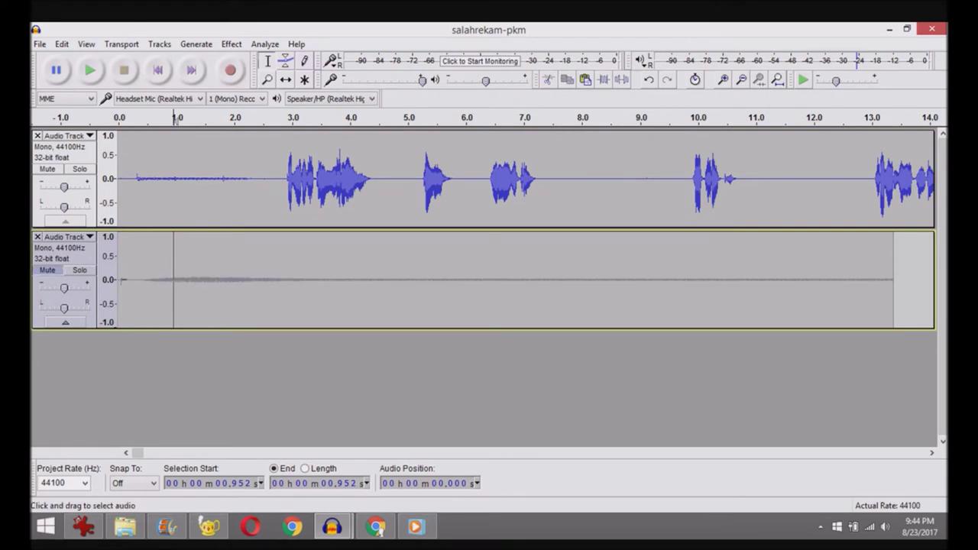
Step: Play the noise-reduced voice track from about 0.7 s to check the remaining room tone
click(181, 180)
click(157, 179)
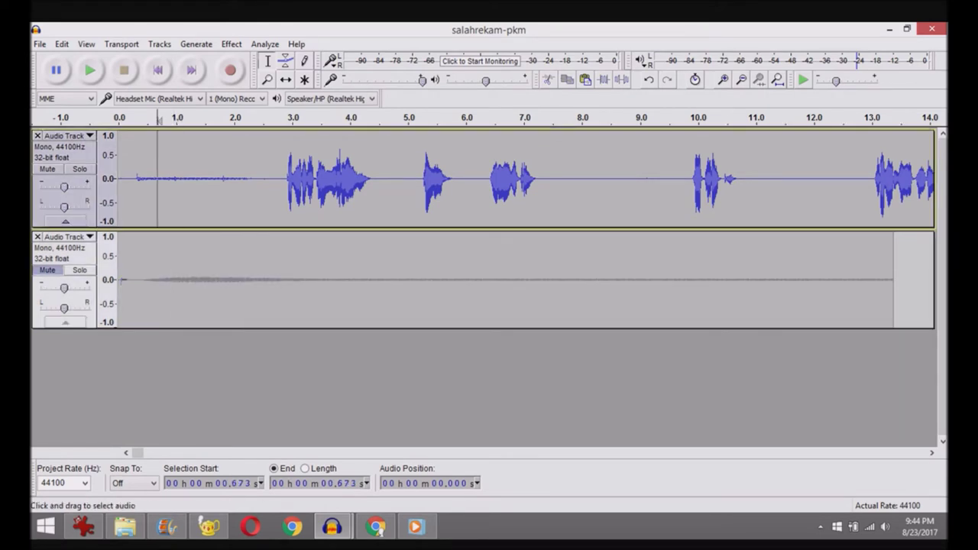
key(space)
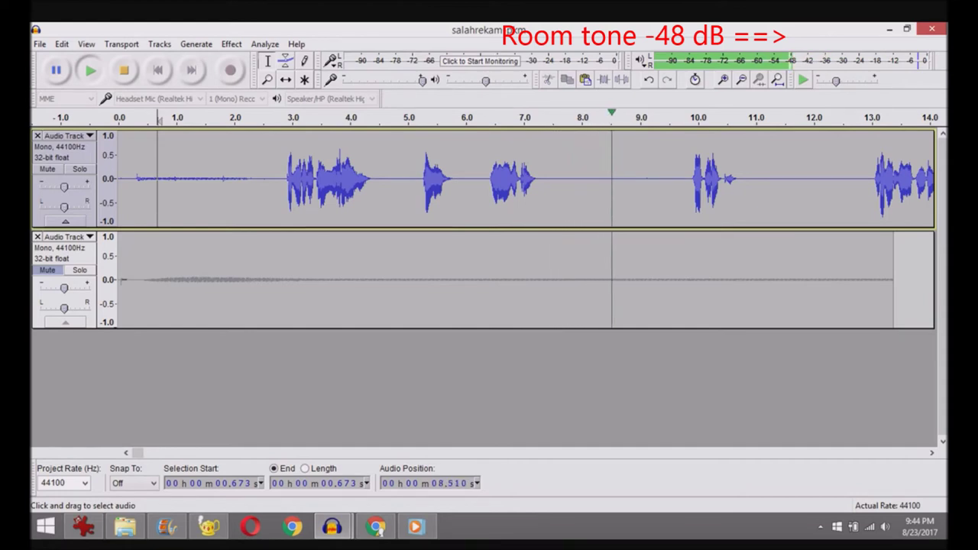
key(space)
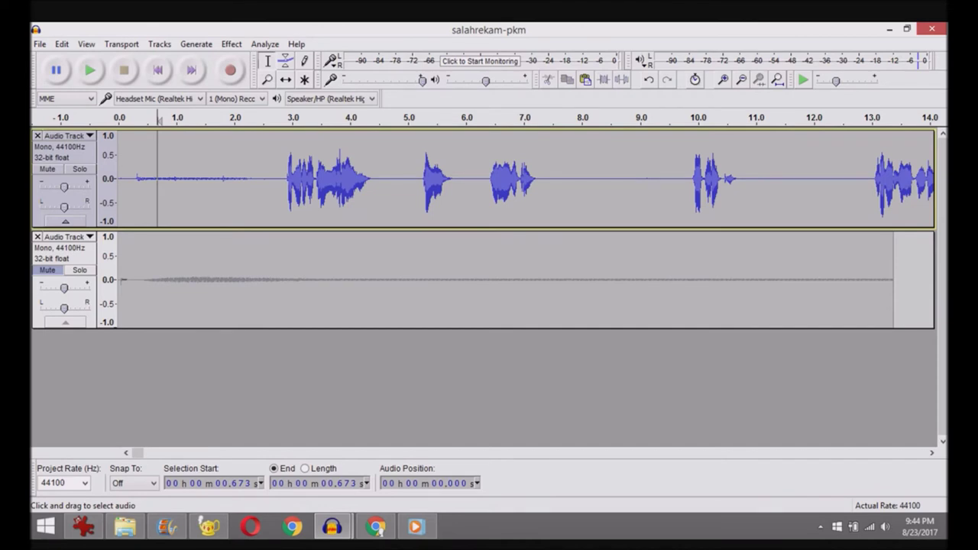
Step: Replay the voice track's opening before the first words, including the selected stretch from about 0.15 s to 2.26 s
click(147, 200)
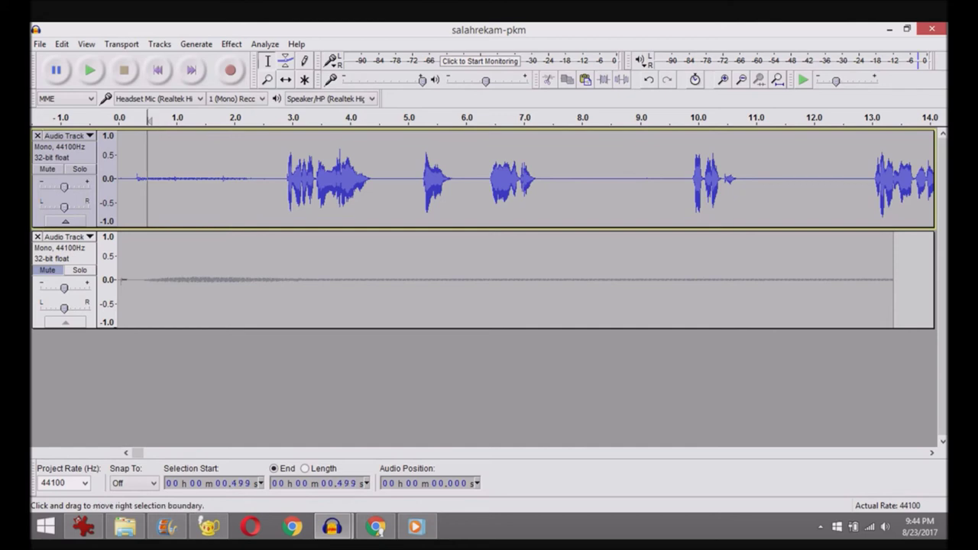
key(space)
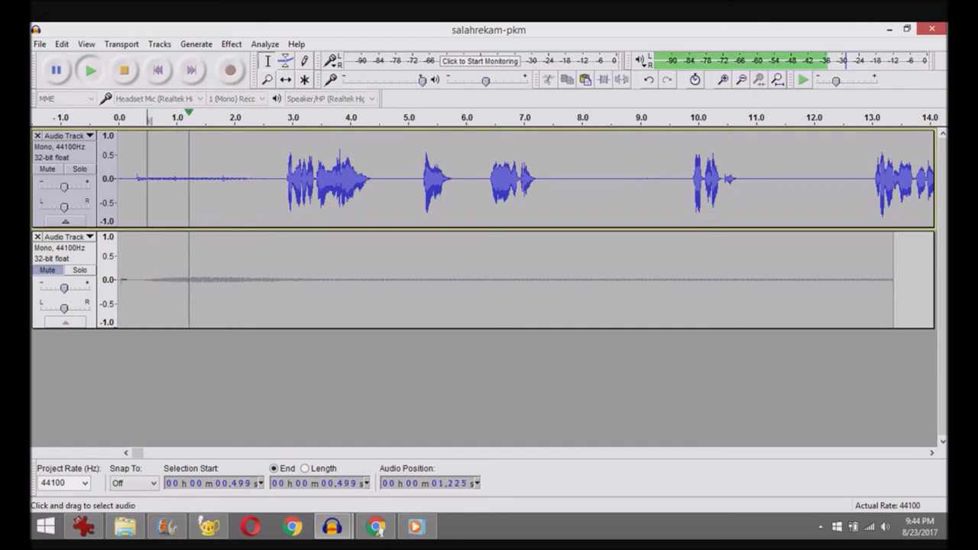
key(space)
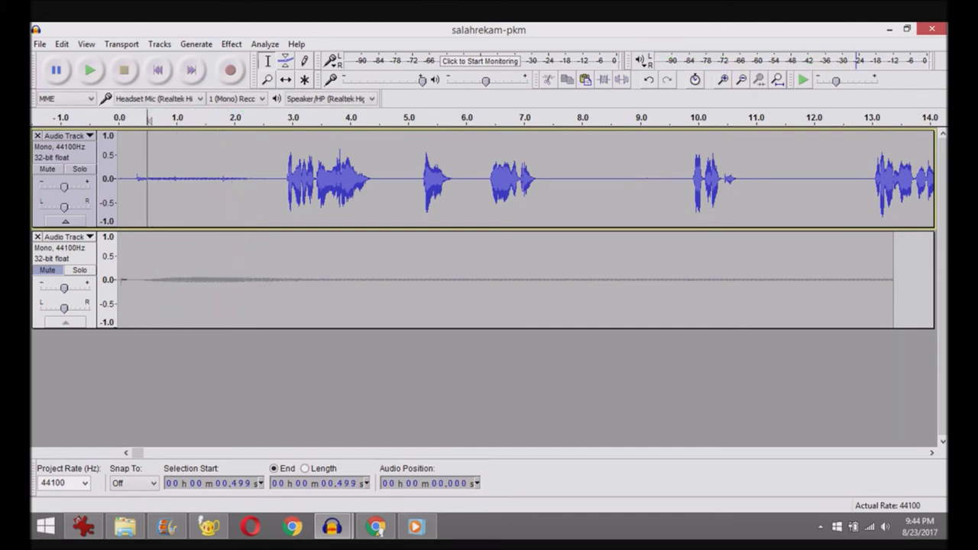
mouse_move(137, 452)
mouse_down()
mouse_move(148, 452)
mouse_move(137, 453)
mouse_up()
drag(249, 180, 128, 179)
key(space)
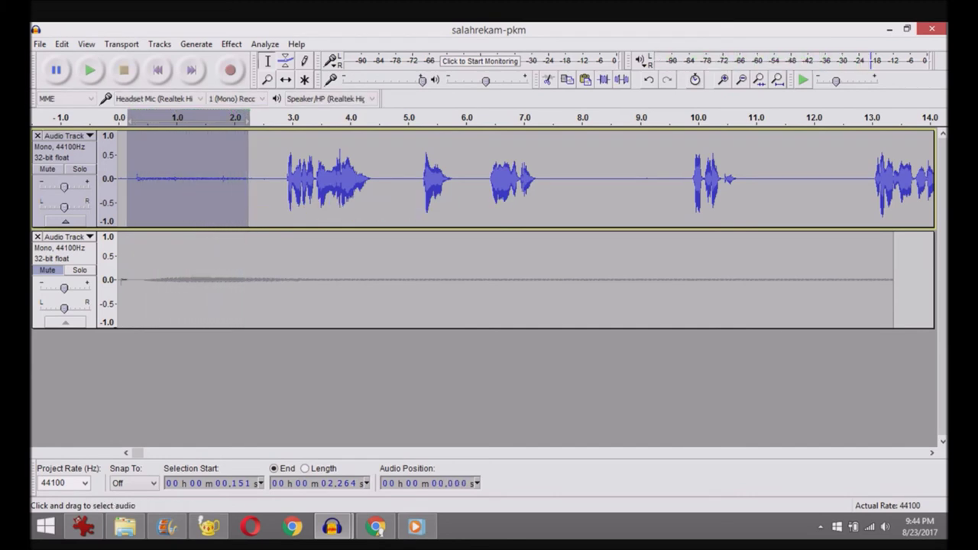
click(213, 179)
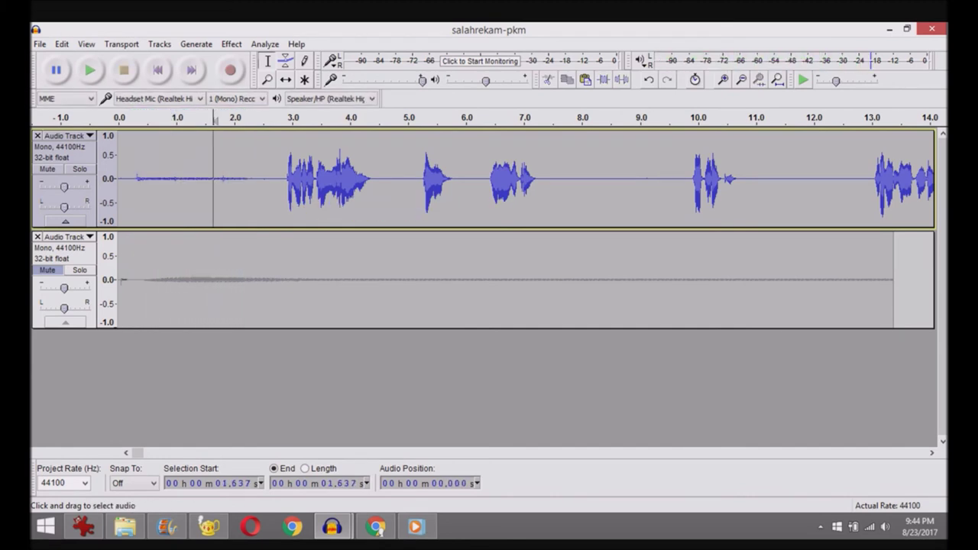
Step: Copy the clean room tone from 7.477 s to 9.636 s in the voice track and paste it over the noisy opening from 0.232 s to 2.299 s
drag(551, 180, 675, 179)
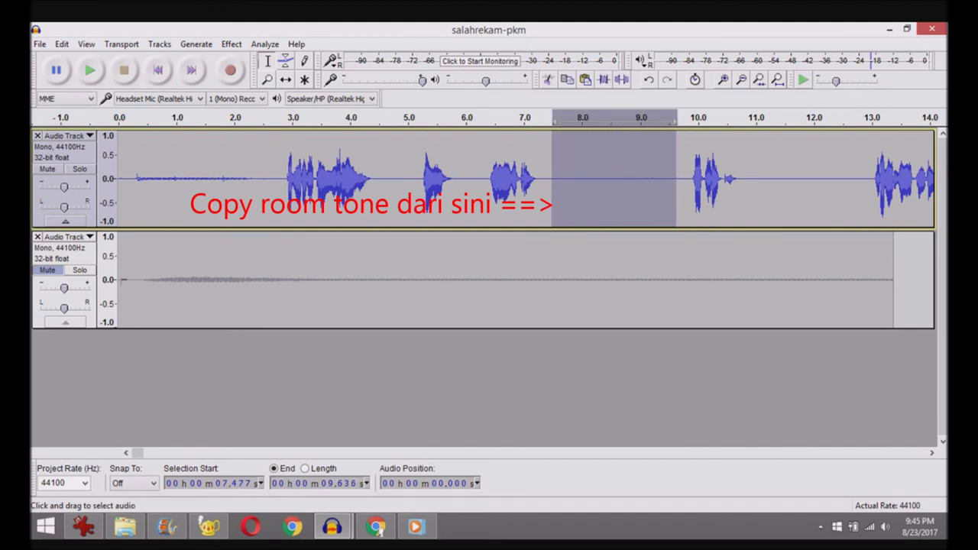
drag(250, 180, 131, 180)
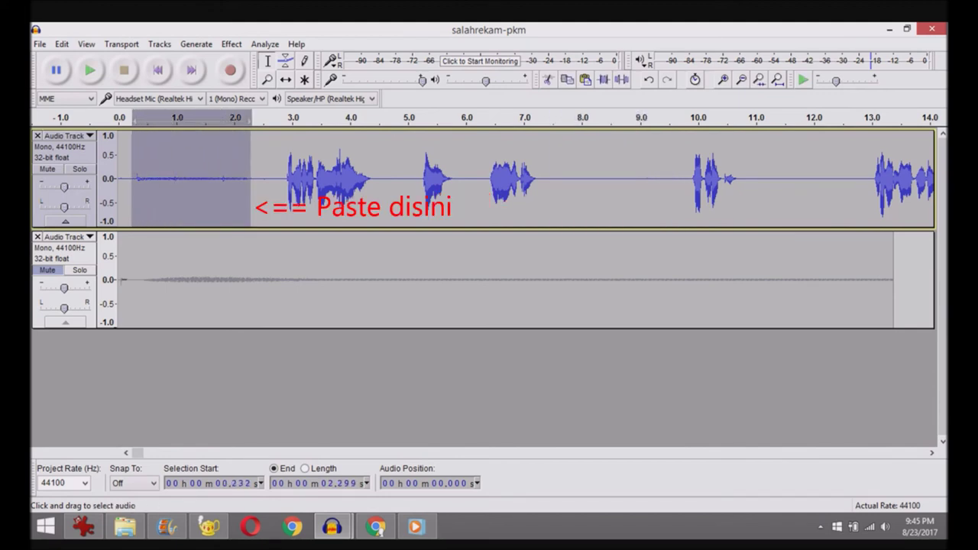
key(ctrl+v)
click(158, 180)
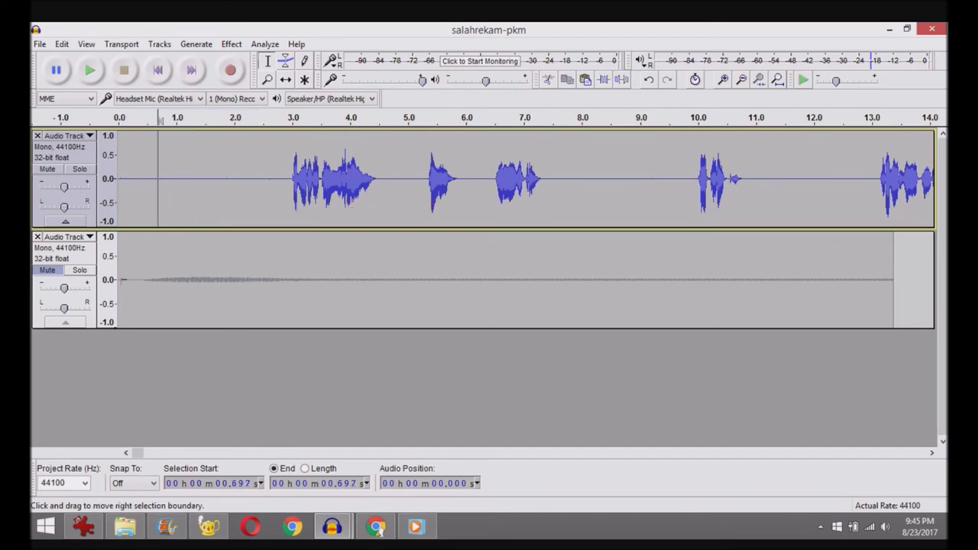
click(170, 180)
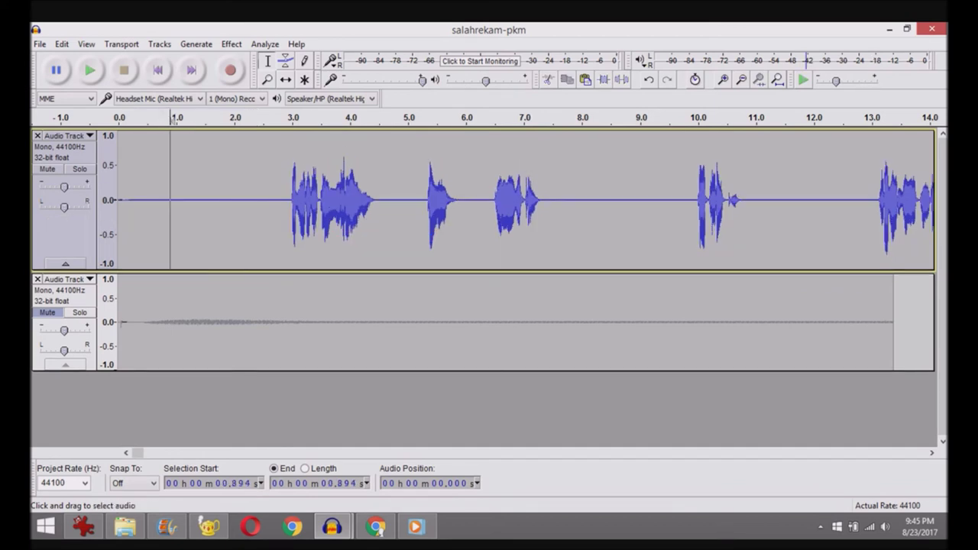
click(246, 180)
click(211, 179)
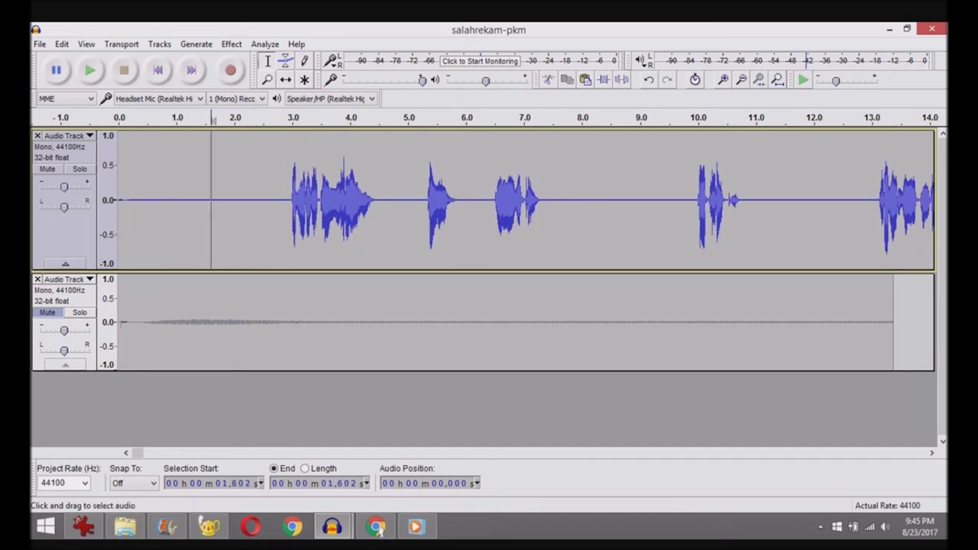
Step: Audition the small click in the voice track's pause from 20.492 s to 20.631 s and delete it
drag(137, 453, 149, 452)
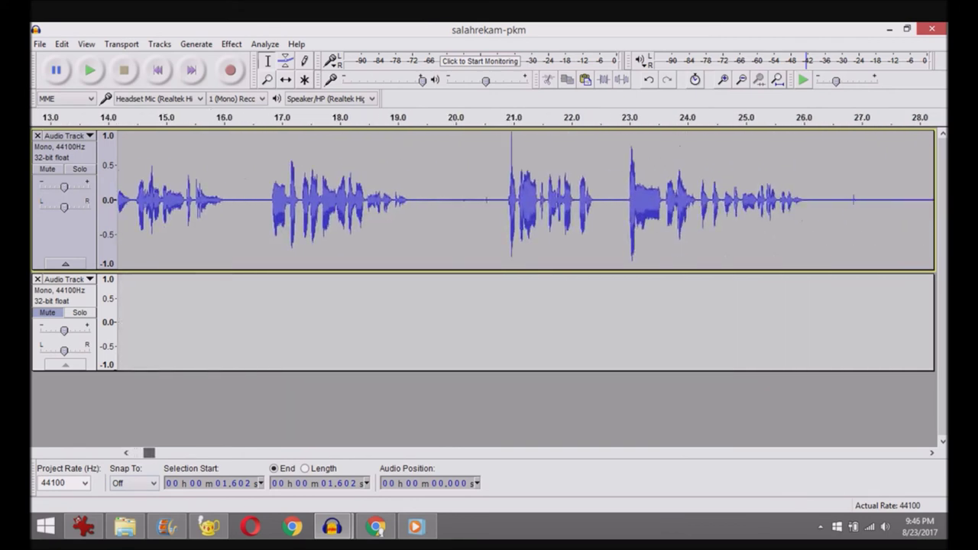
drag(484, 200, 492, 200)
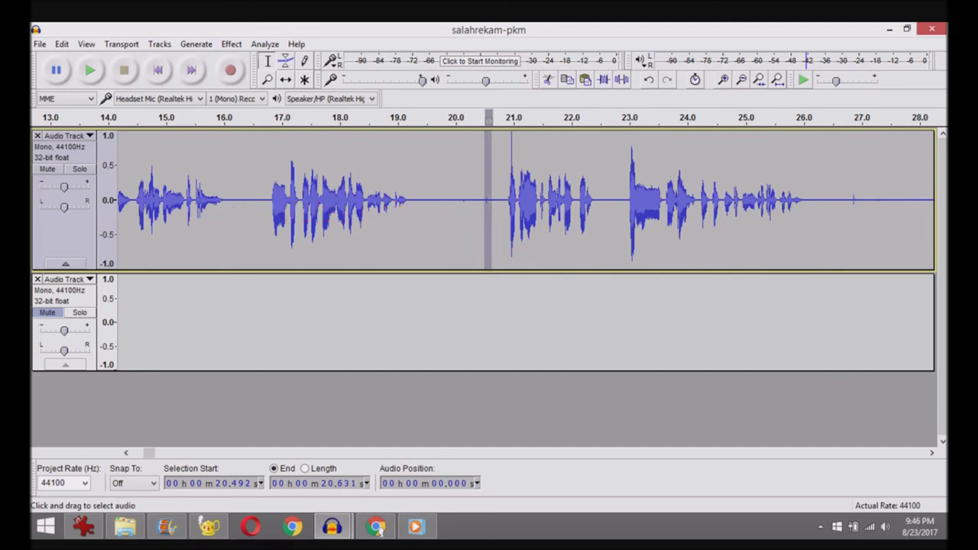
key(space)
key(Delete)
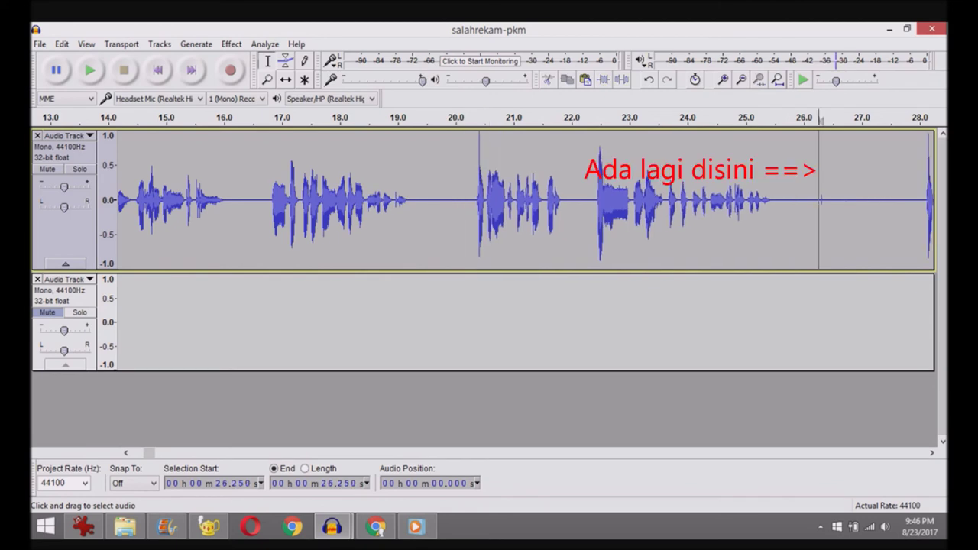
Step: Audition the stray click from 26.250 s to 26.389 s in the voice track and cut that stretch out
drag(818, 200, 827, 200)
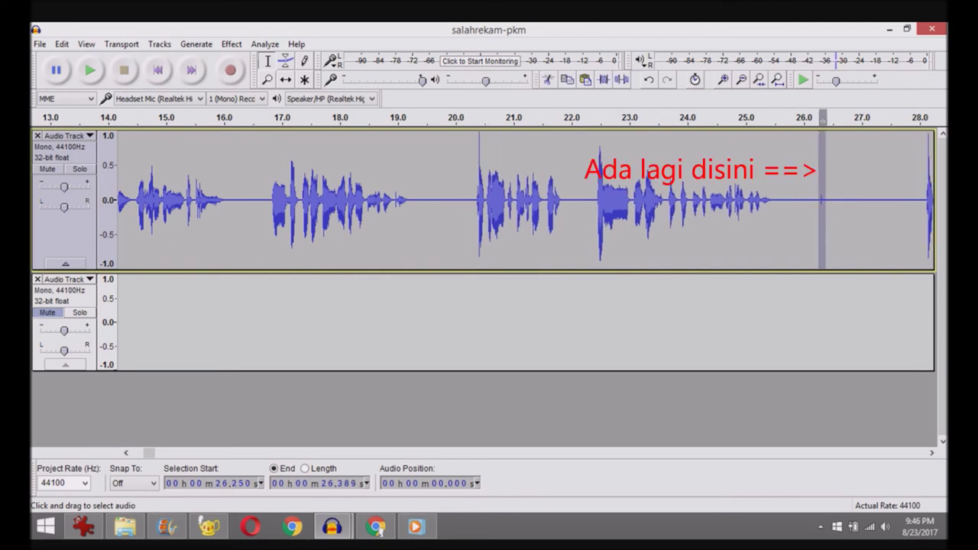
key(space)
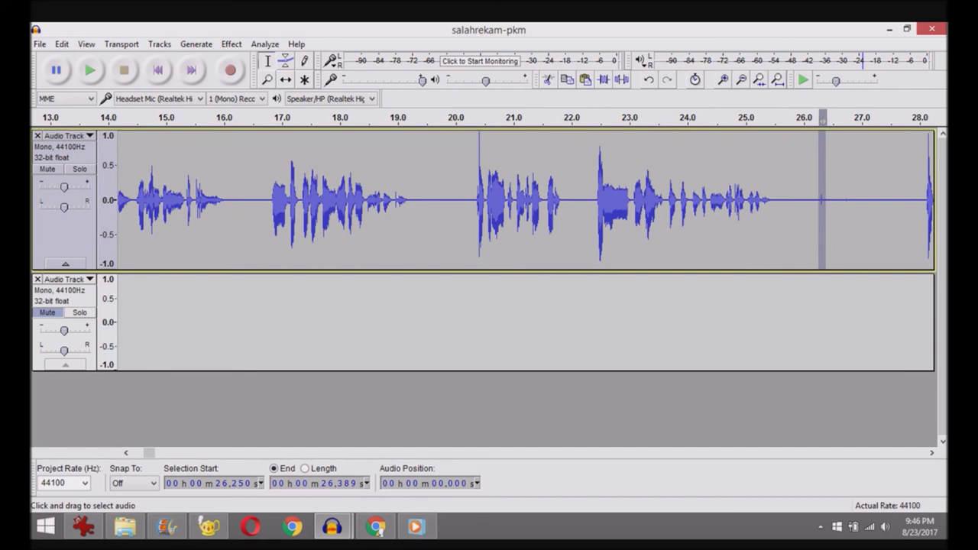
key(Delete)
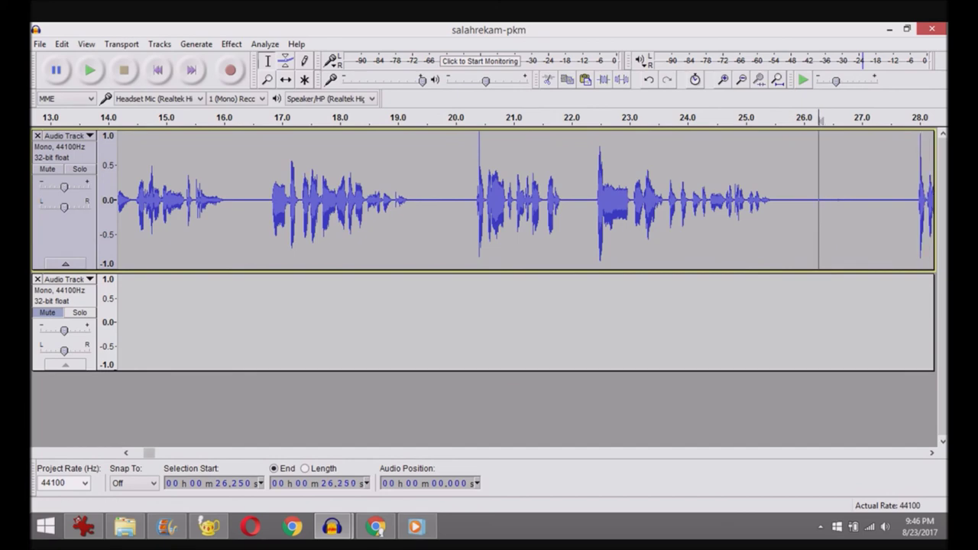